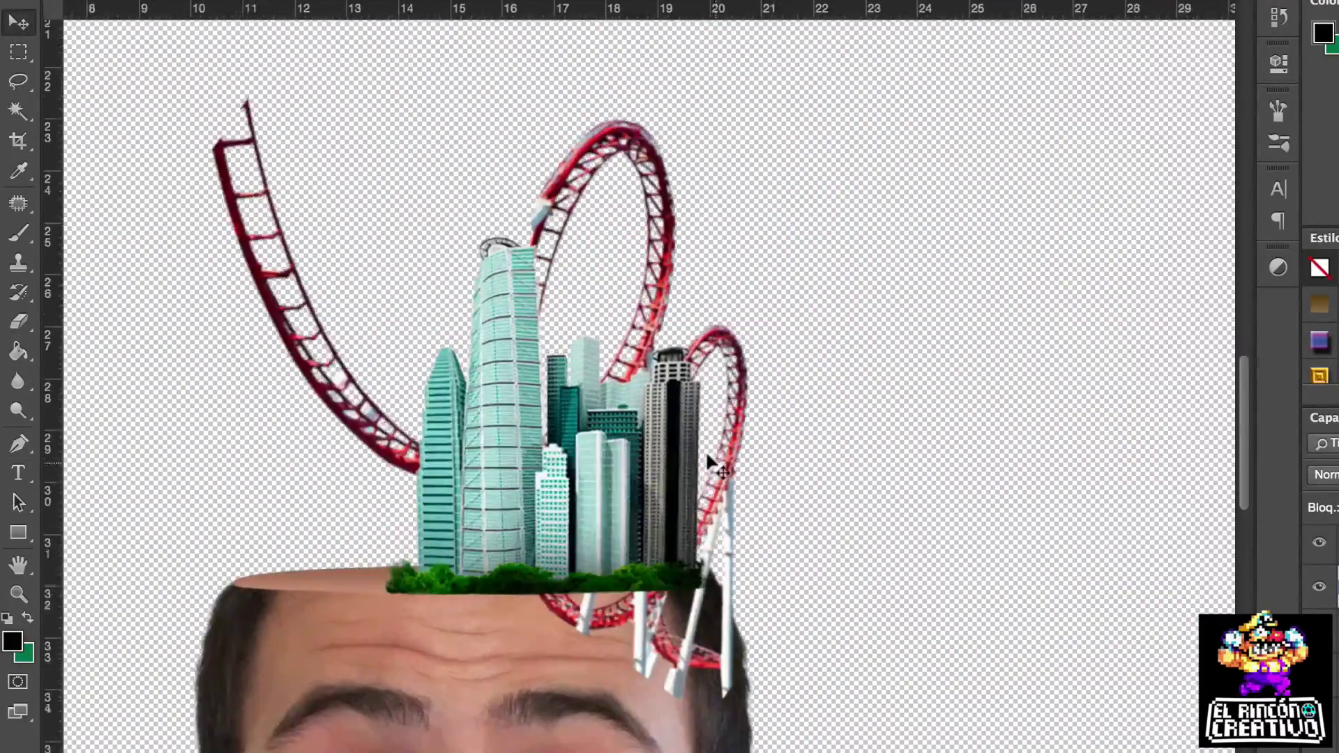
# Step: Drag the city and roller-coaster cutout onto the man's open head
pyautogui.moveTo(694, 681); pyautogui.dragTo(701, 274)
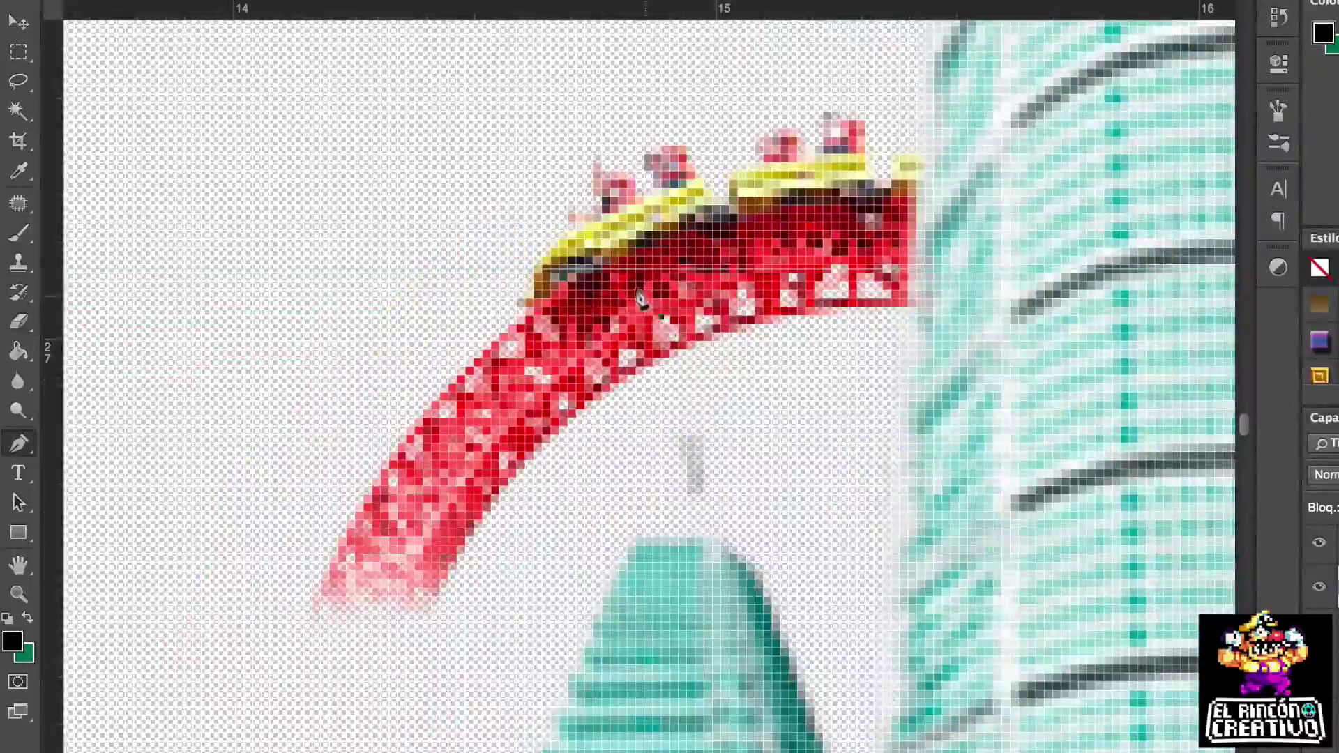
# Step: Check the options for the path traced around the coaster, then switch to the Brush tool
pyautogui.rightClick(569, 372)
pyautogui.press('Escape')
pyautogui.scroll(-10, 628, 374)
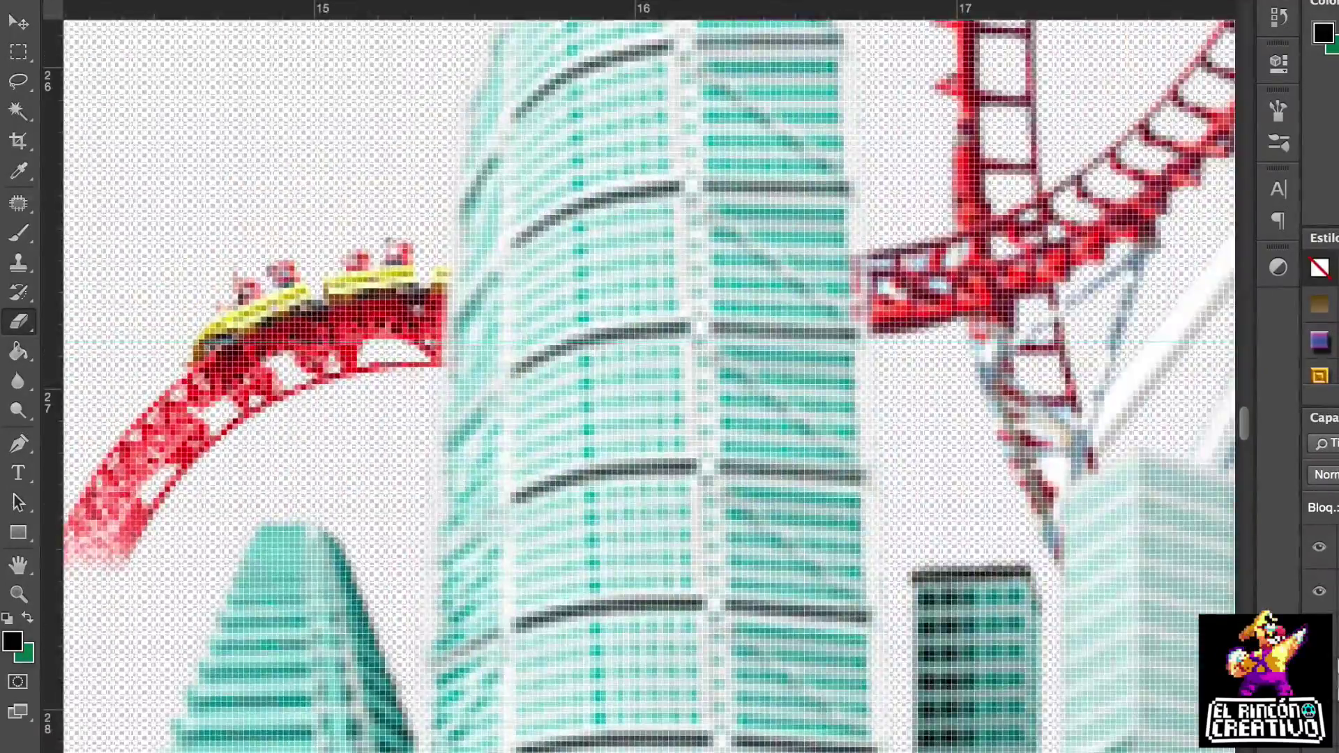
pyautogui.press('b')
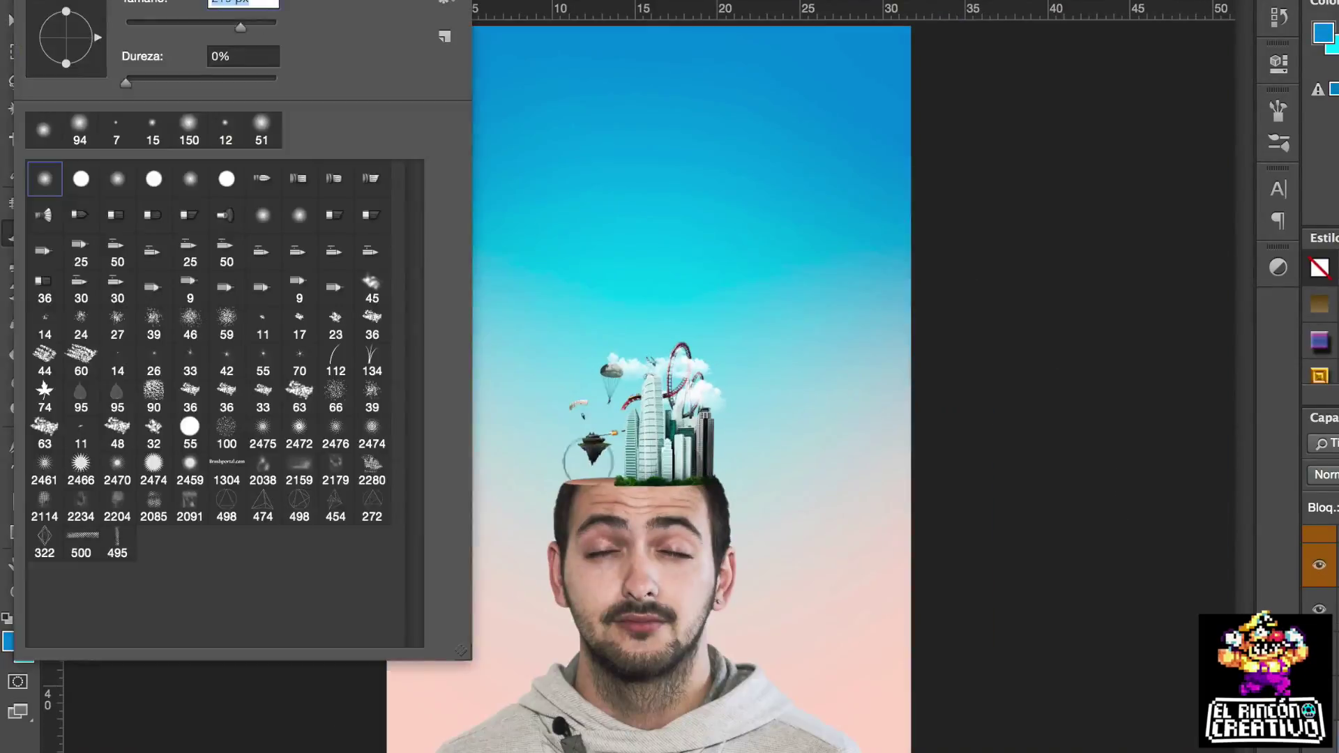
# Step: Scroll the canvas view to work on the sky above the city
pyautogui.scroll(-3, 928, 614)
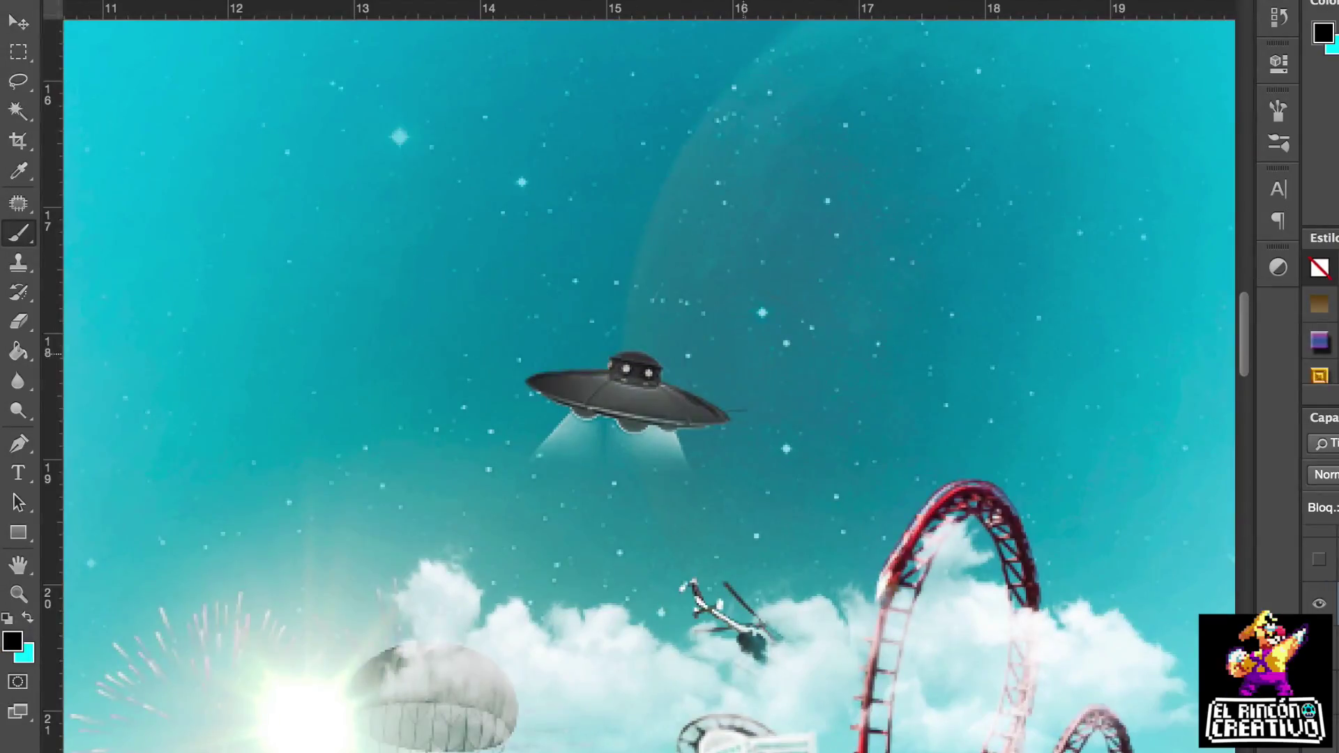
# Step: Zoom in on the UFO in the sky
pyautogui.hotkey('ctrl', '+')
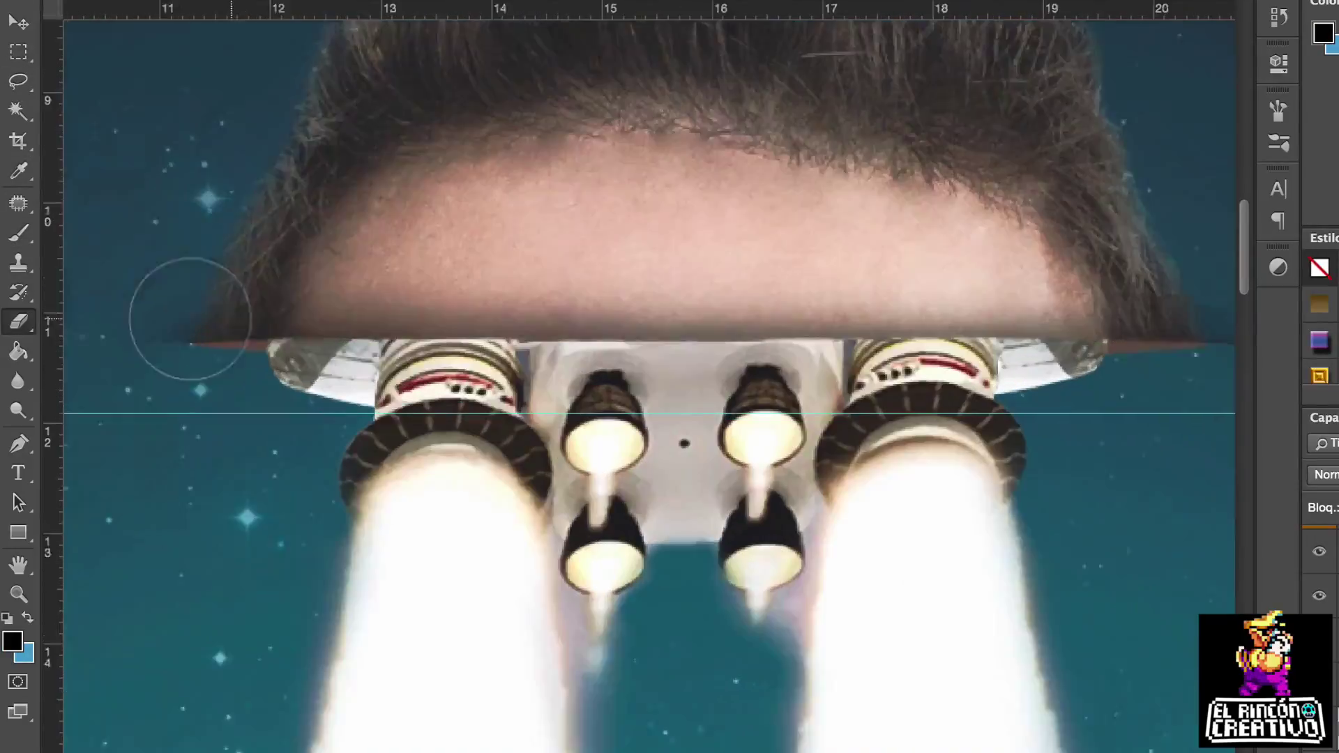
# Step: Switch to the Move tool to reposition the scalp-and-rocket layer
pyautogui.press('v')
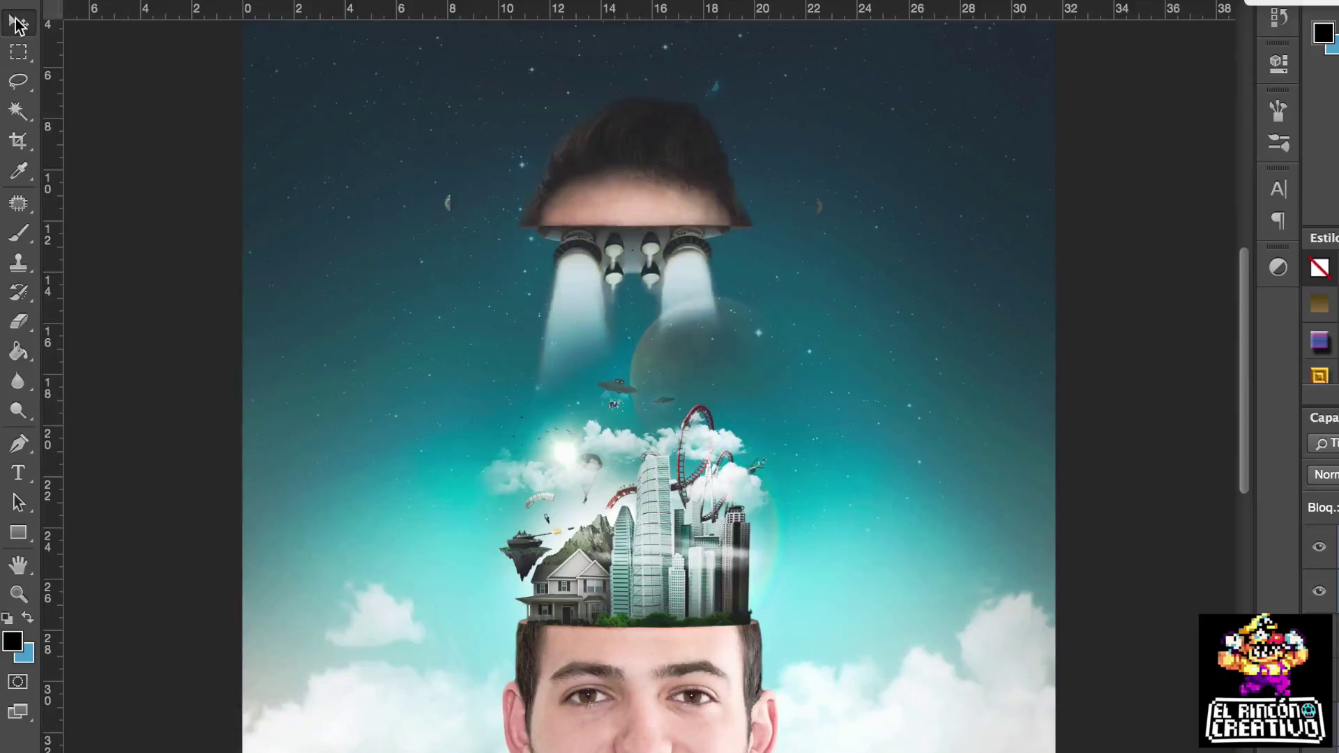
# Step: Switch to the Eraser to refine small sky details
pyautogui.press('e')
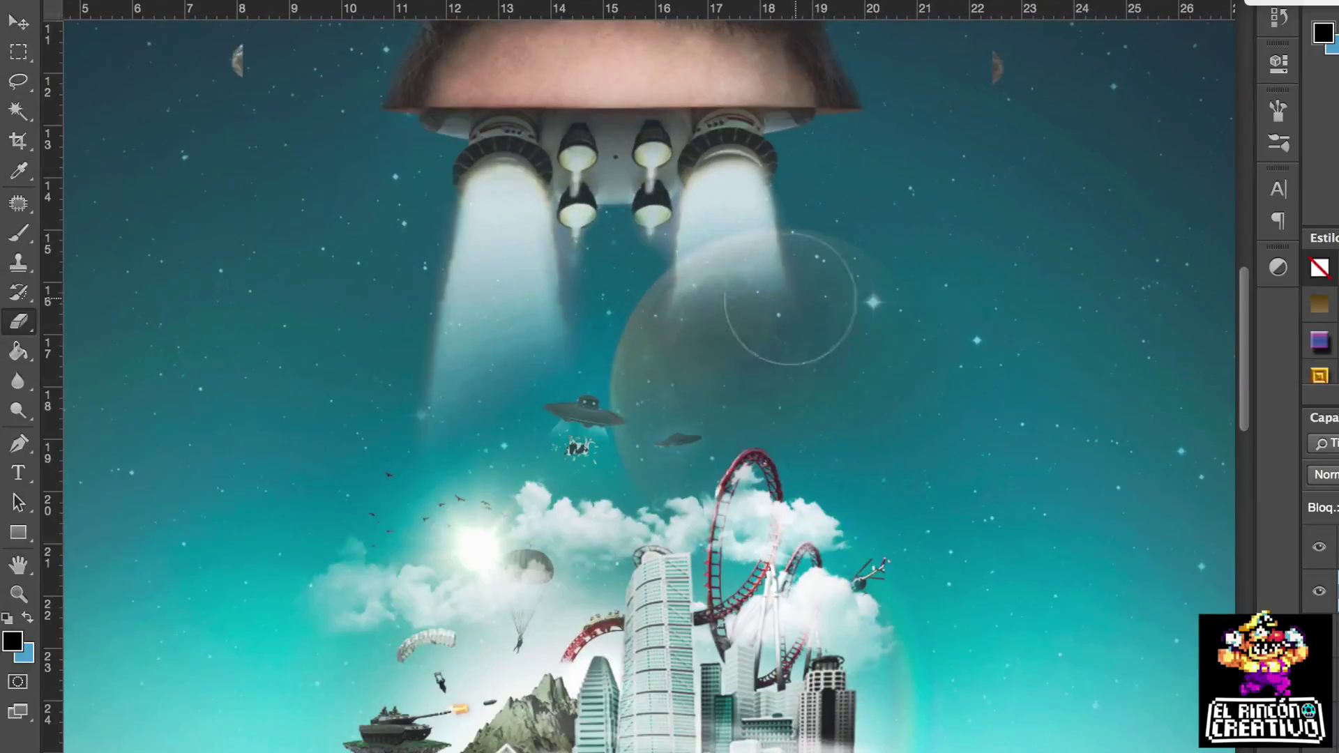